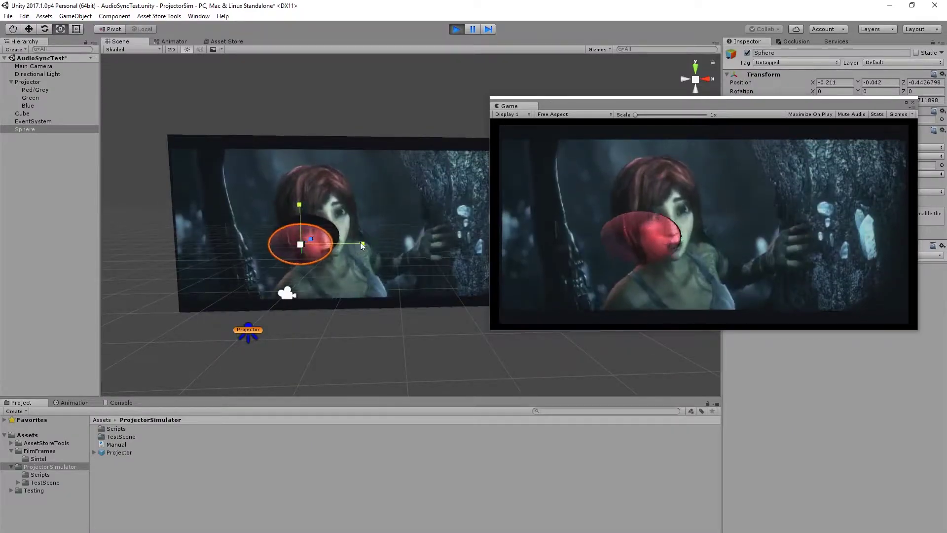
# Step: Scale the sphere up and move it up and left over the projected Sintel frame
pyautogui.moveTo(301, 244); pyautogui.dragTo(306, 218)
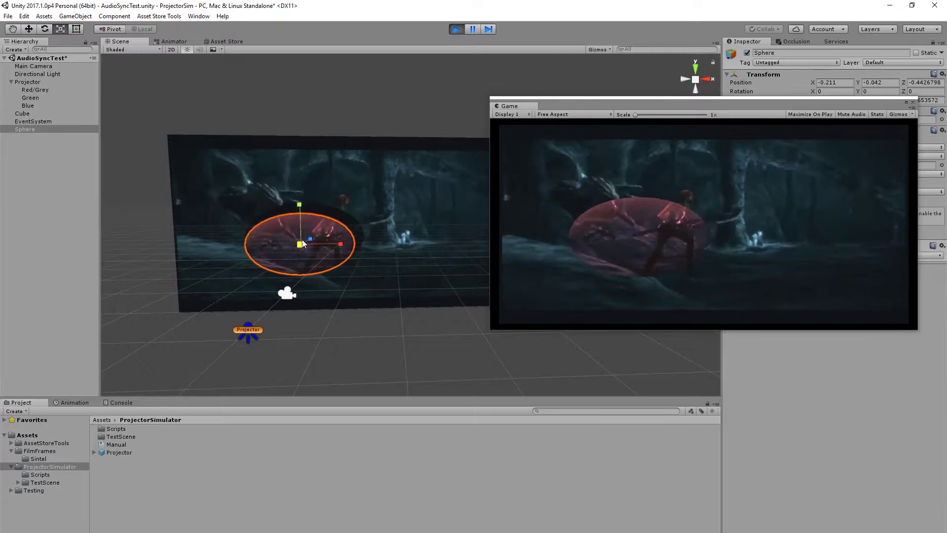
pyautogui.scroll(2, 321, 246)
pyautogui.scroll(3, 324, 256)
pyautogui.moveTo(323, 257); pyautogui.dragTo(365, 234, button='right')
pyautogui.moveTo(361, 211); pyautogui.dragTo(417, 196)
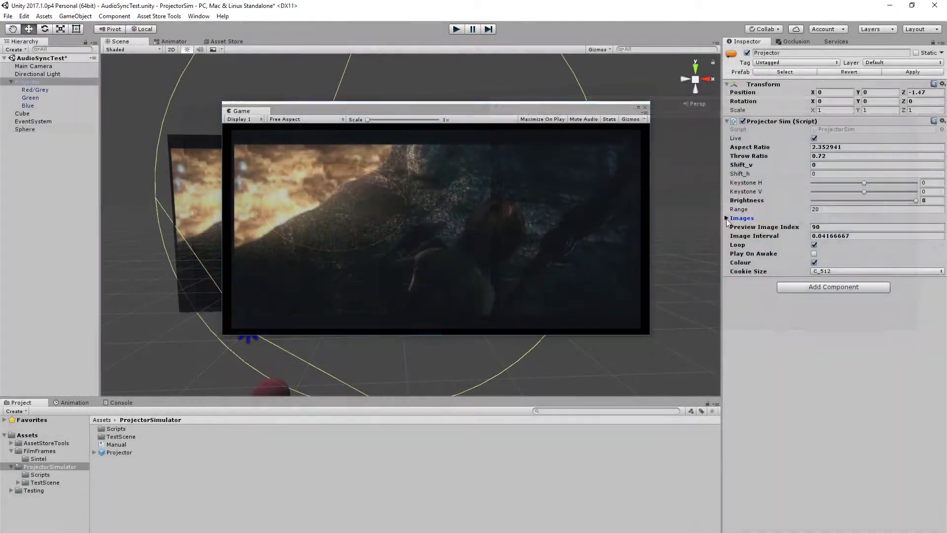
# Step: Expand the Images array of Sintel frames and run the projector demo
pyautogui.click(726, 218)
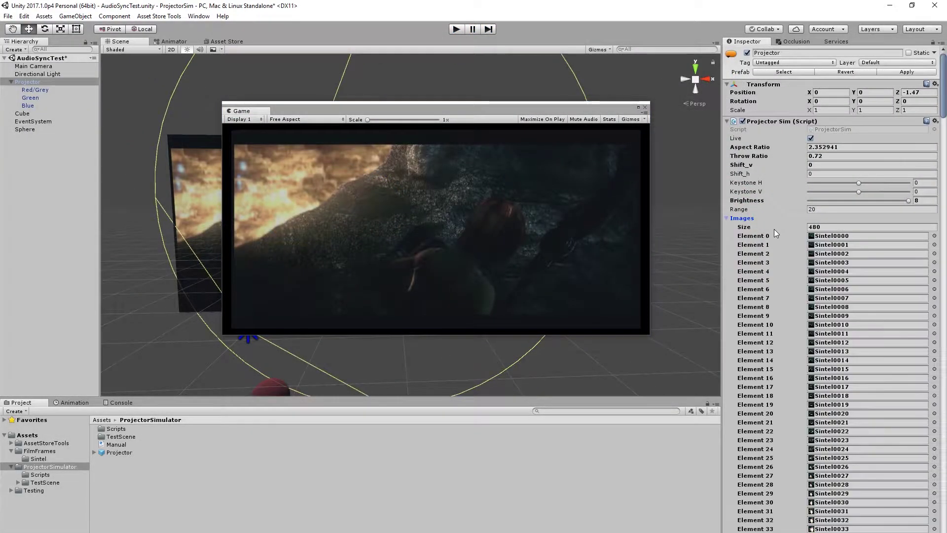
pyautogui.moveTo(944, 79); pyautogui.dragTo(943, 163)
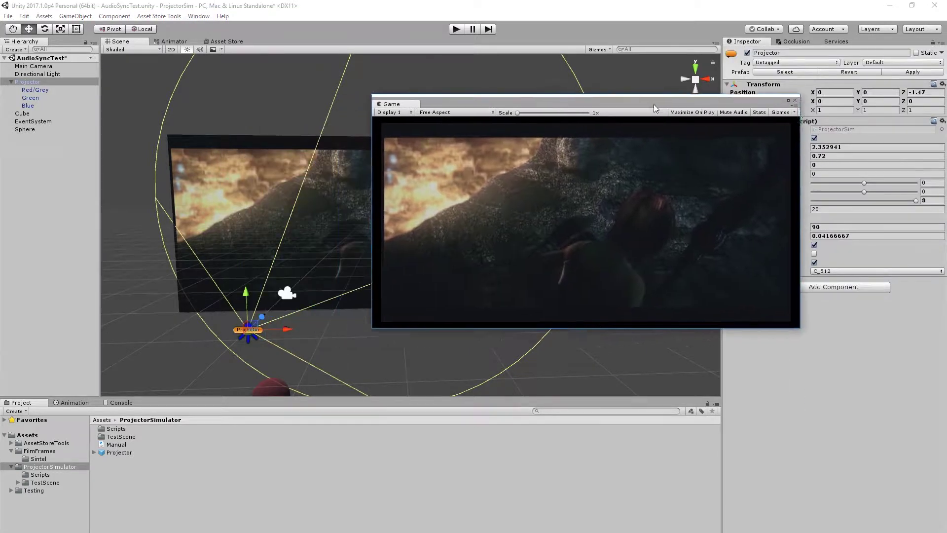
pyautogui.moveTo(653, 104); pyautogui.dragTo(769, 107)
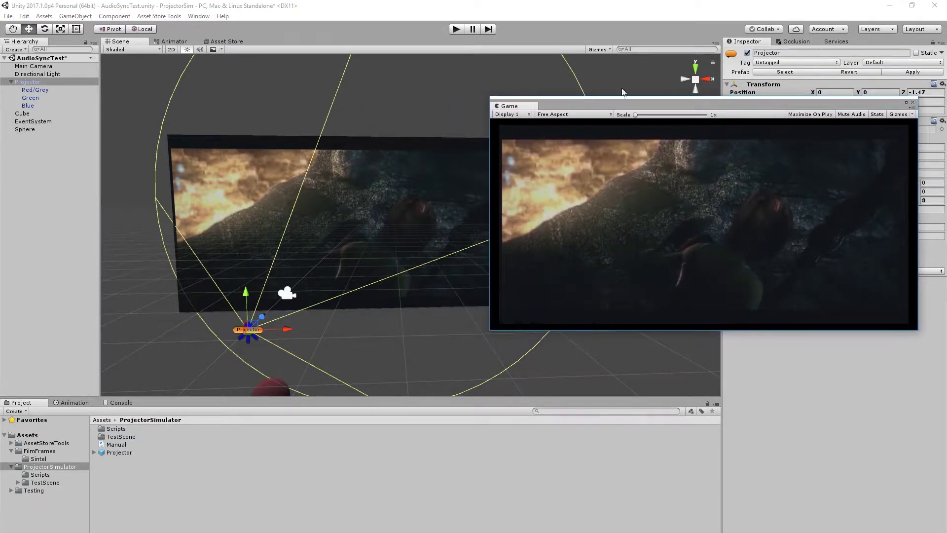
pyautogui.click(456, 30)
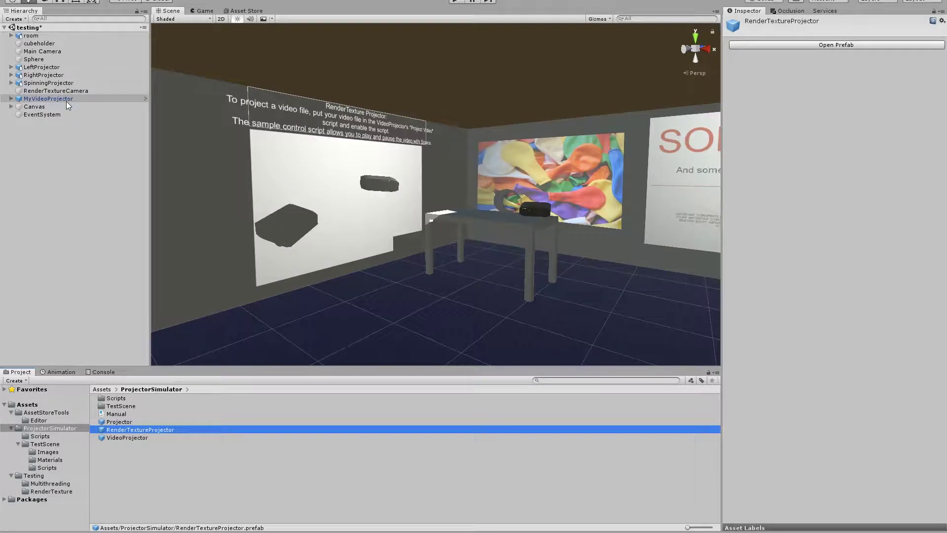
# Step: Inspect MyVideoProjector, the RenderTextureProjector prefab and RenderTextureCamera, then run the room scene
pyautogui.click(66, 100)
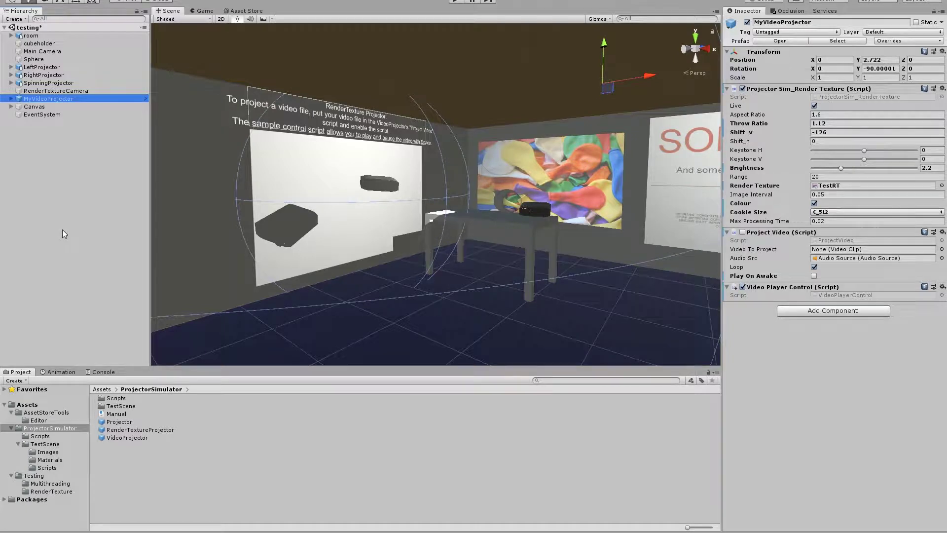
pyautogui.click(137, 430)
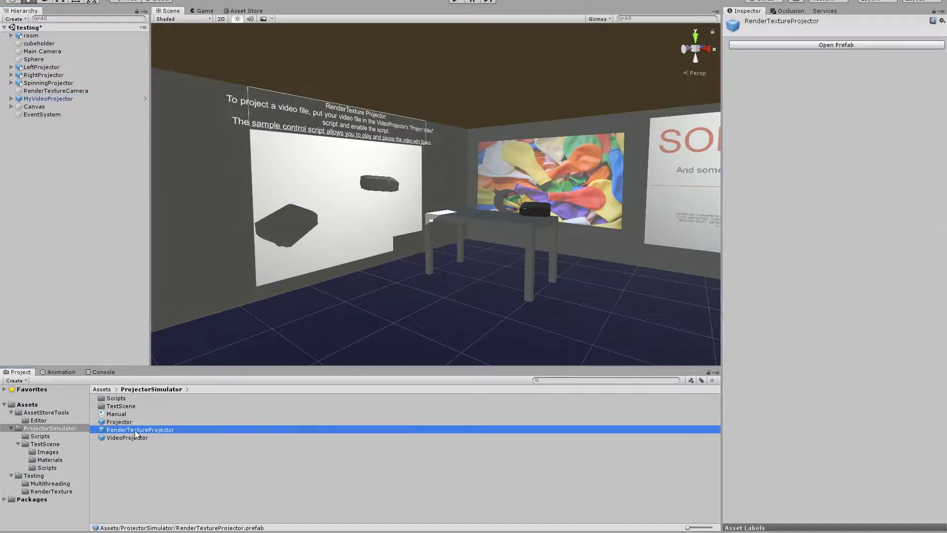
pyautogui.click(110, 99)
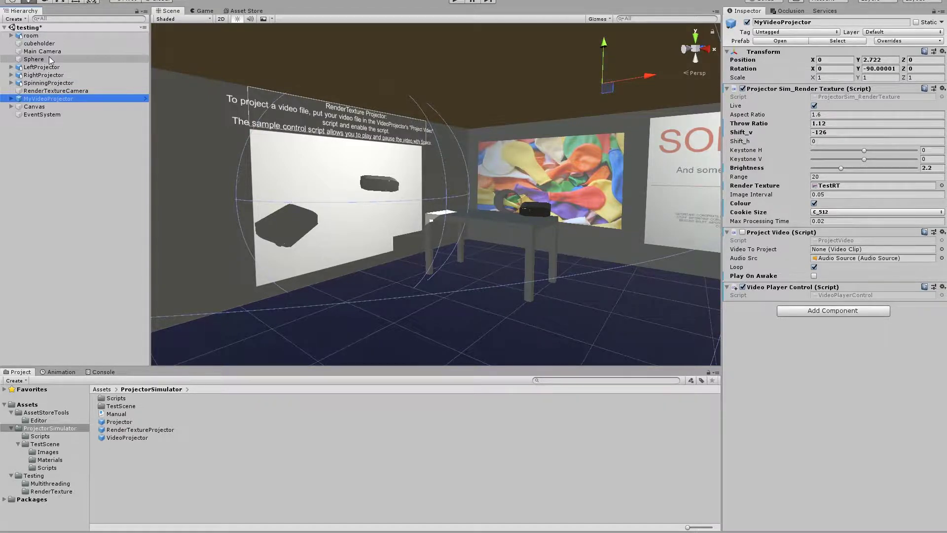
pyautogui.click(56, 91)
pyautogui.click(457, 1)
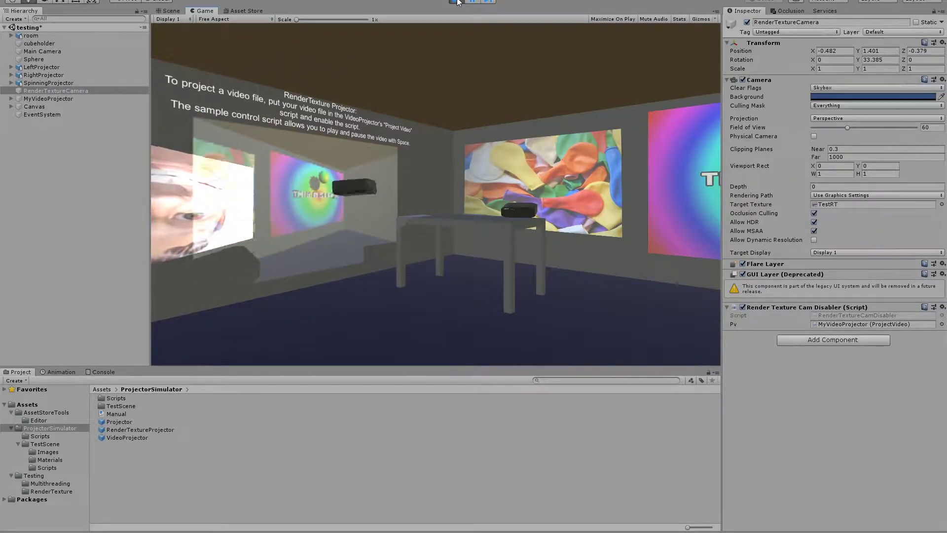
# Step: In the Scene view, frame RenderTextureCamera, slide it along X, then stop play mode
pyautogui.click(168, 10)
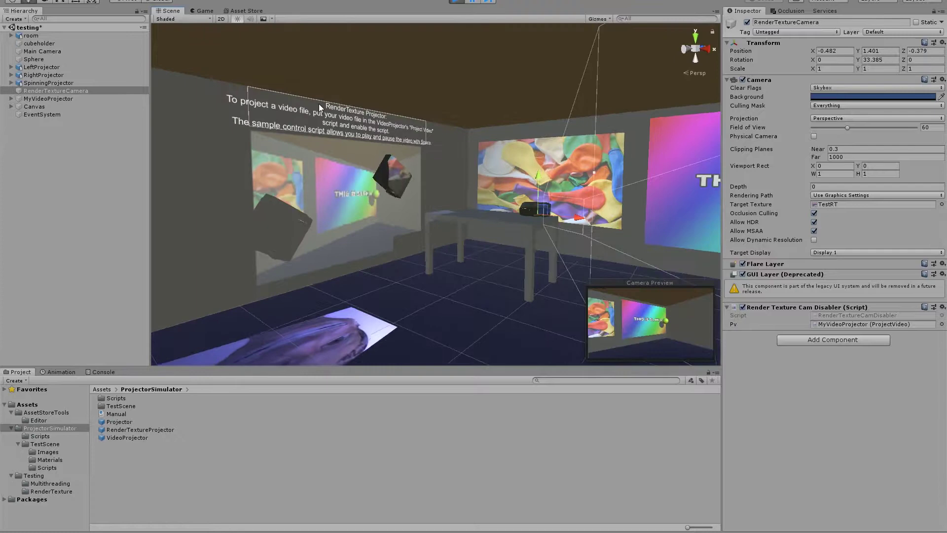
pyautogui.moveTo(318, 103)
pyautogui.mouseDown(button='right')
pyautogui.moveTo(294, 107)
pyautogui.moveTo(334, 109)
pyautogui.mouseUp(button='right')
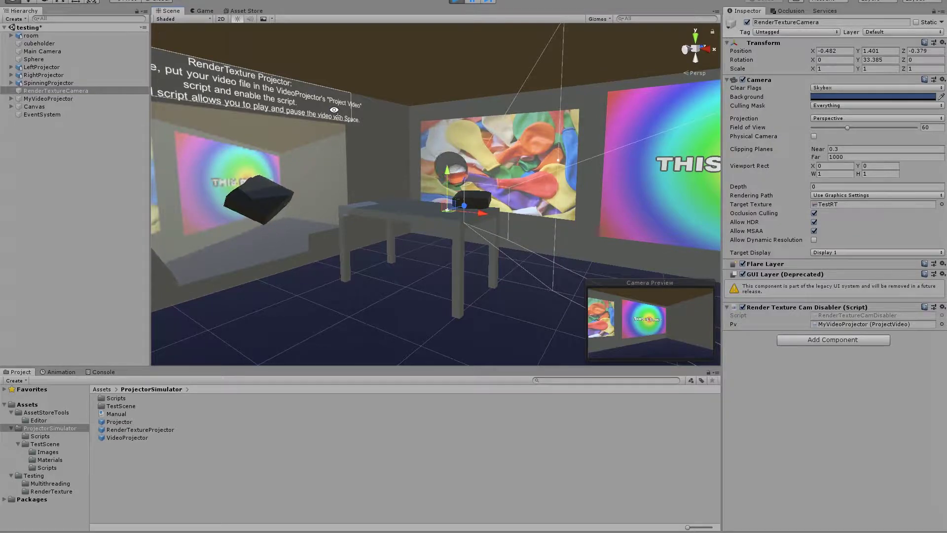
pyautogui.doubleClick(56, 90)
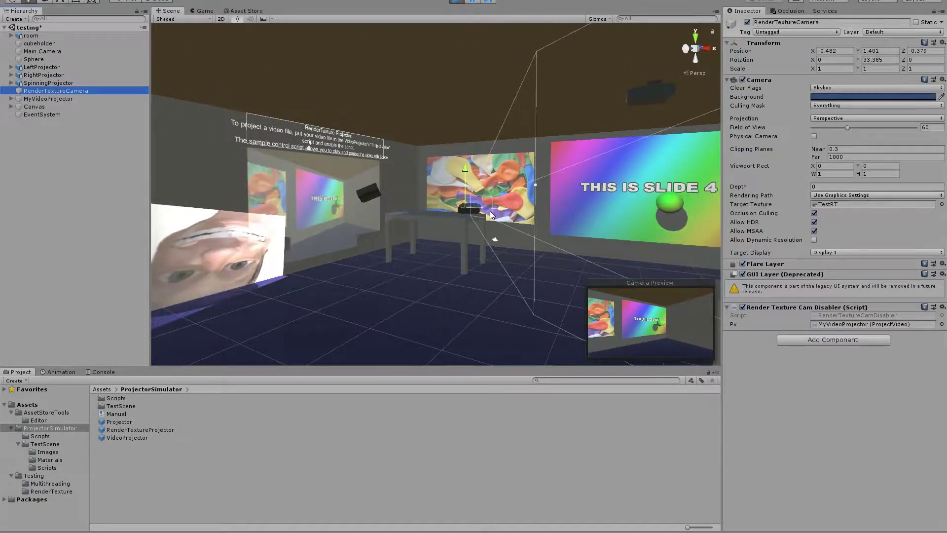
pyautogui.moveTo(492, 215)
pyautogui.mouseDown()
pyautogui.moveTo(450, 209)
pyautogui.moveTo(562, 211)
pyautogui.moveTo(507, 211)
pyautogui.mouseUp()
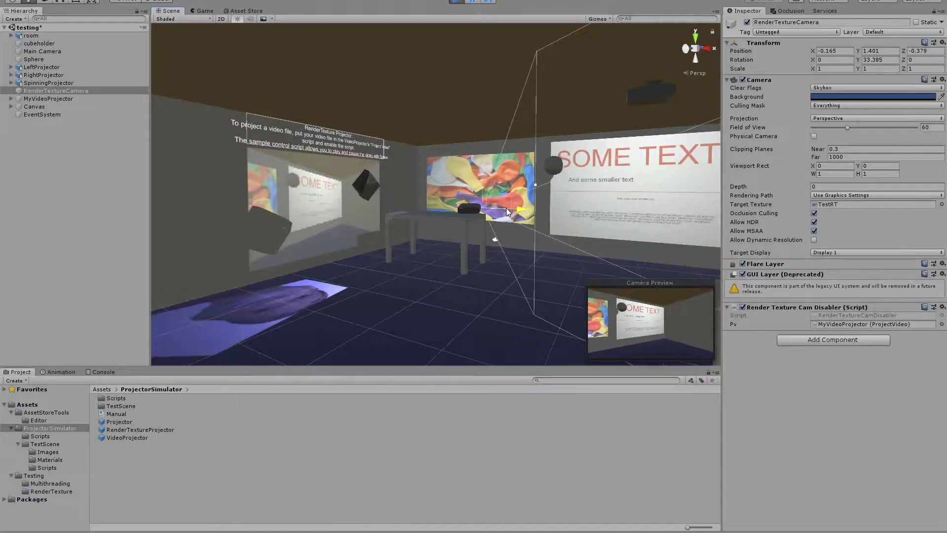
pyautogui.hotkey('ctrl', 'p')
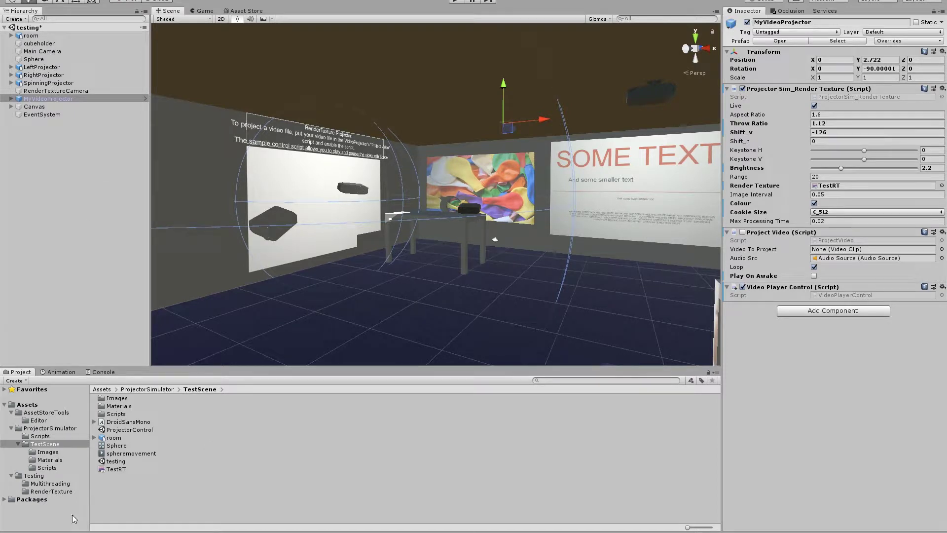
# Step: Set big_buck_bunny_480p_surround-fix as MyVideoProjector's Video To Project and run the scene
pyautogui.moveTo(148, 398); pyautogui.dragTo(749, 253)
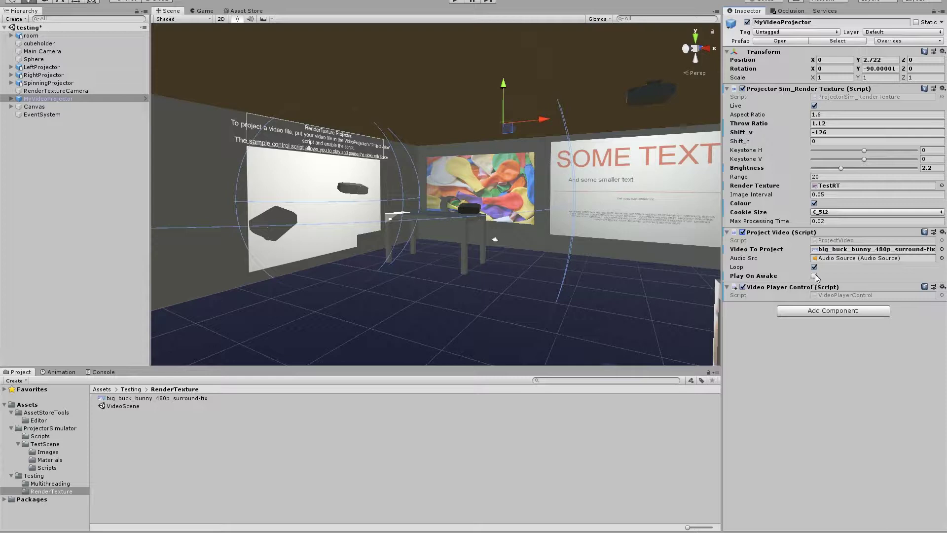
pyautogui.click(455, 2)
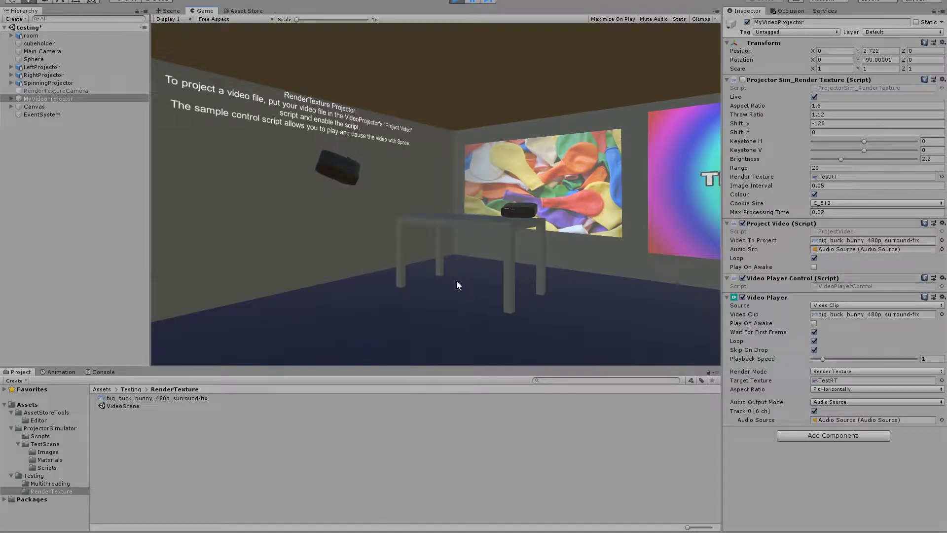
# Step: Start the video on the left wall and move the Scene view closer to the projected video
pyautogui.press('space')
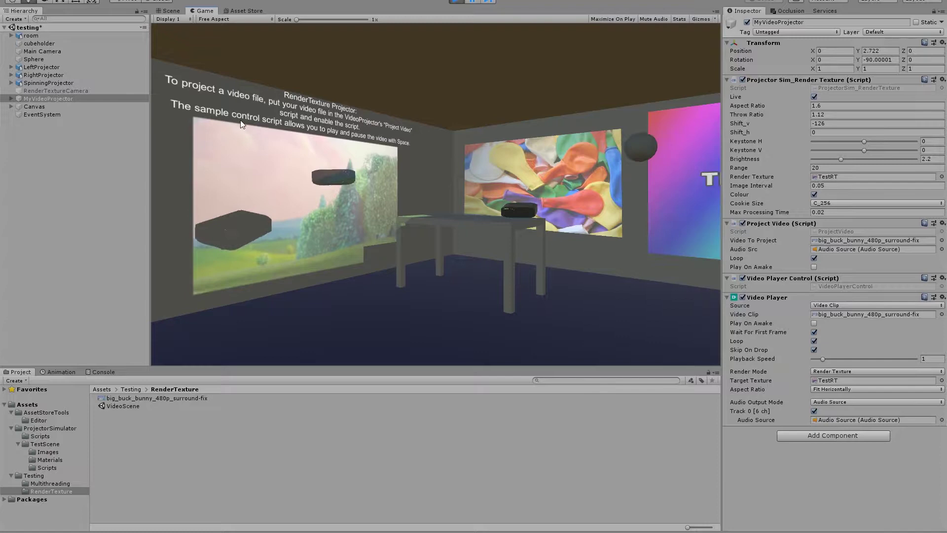
pyautogui.click(171, 11)
pyautogui.moveTo(238, 72); pyautogui.dragTo(271, 155, button='right')
pyautogui.press('w')
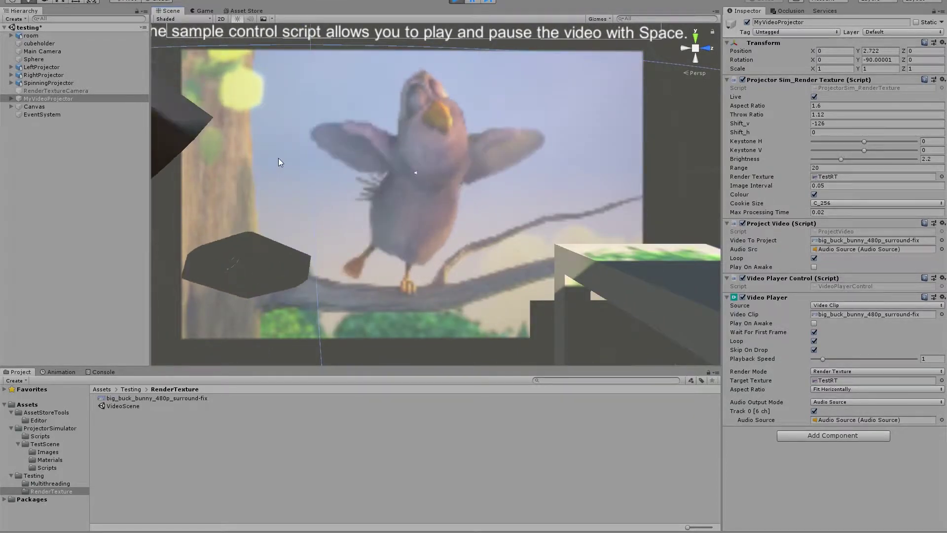
pyautogui.click(210, 13)
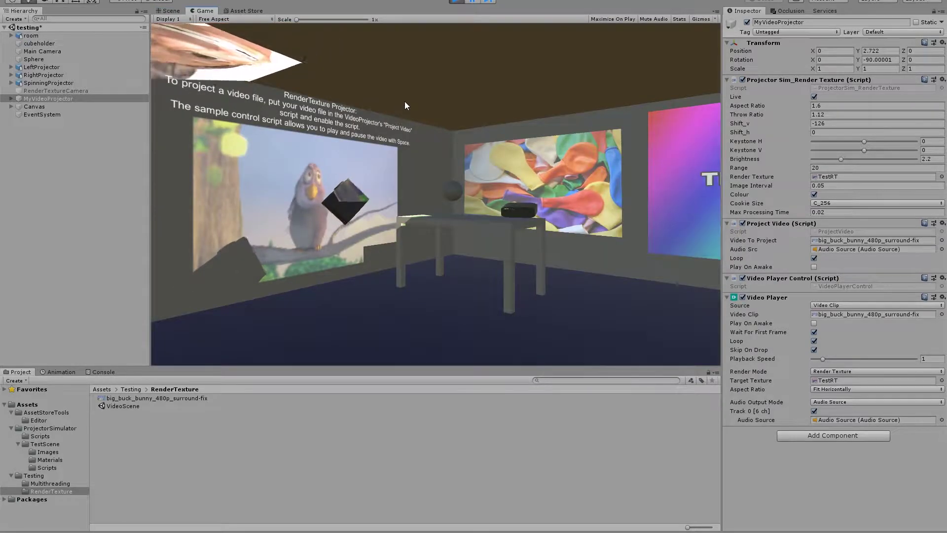
pyautogui.click(171, 11)
pyautogui.moveTo(459, 146); pyautogui.dragTo(499, 188, button='right')
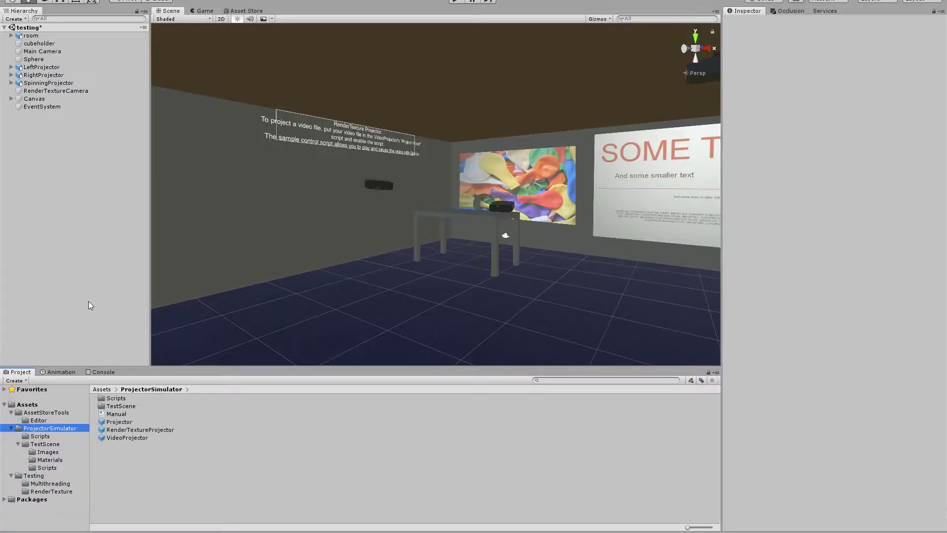
# Step: Add a RenderTextureProjector with Shift_v 0 and TestRT as its render texture, then run it
pyautogui.moveTo(141, 430); pyautogui.dragTo(115, 336)
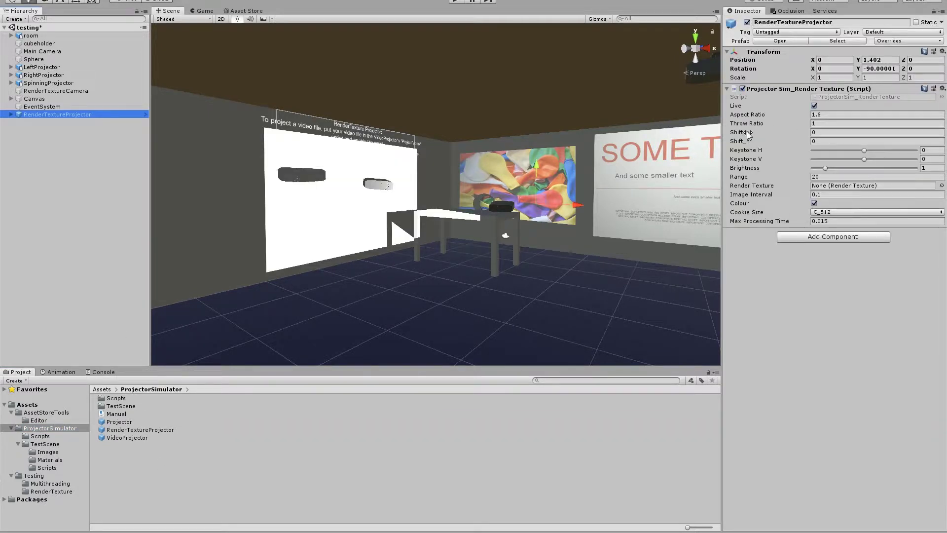
pyautogui.hotkey('ctrl', 'a')
pyautogui.write('0')
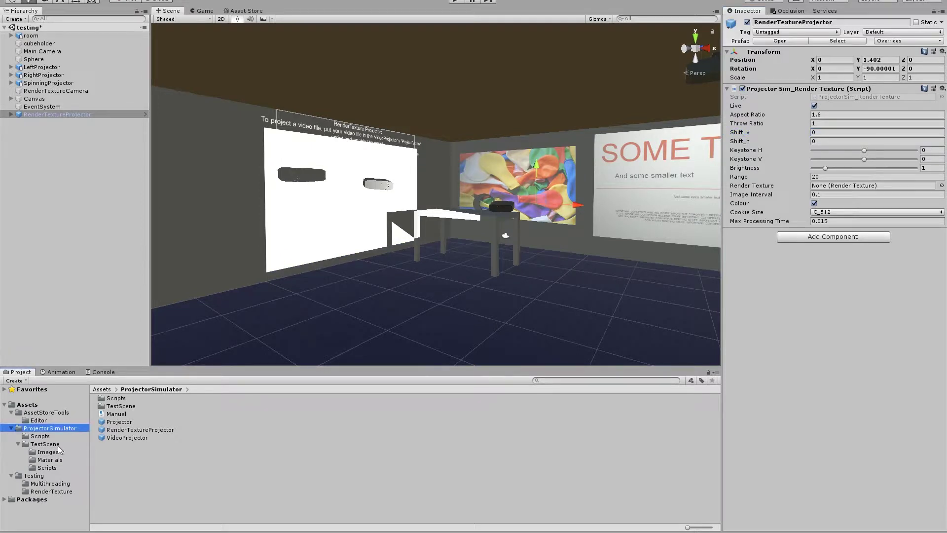
pyautogui.moveTo(126, 468); pyautogui.dragTo(609, 335)
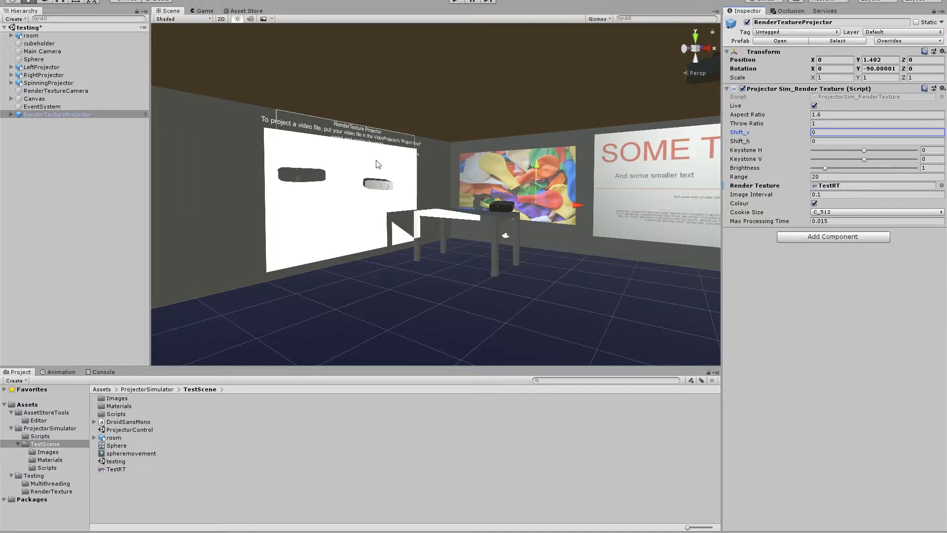
pyautogui.click(456, 2)
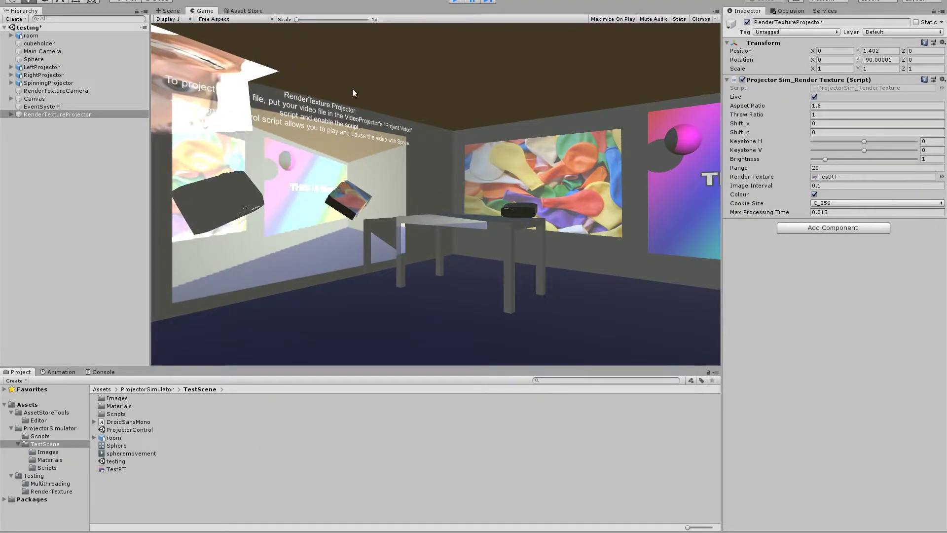
# Step: Stop the scene, raise the projector's brightness, and rerun the scene to check it
pyautogui.hotkey('ctrl', 'p')
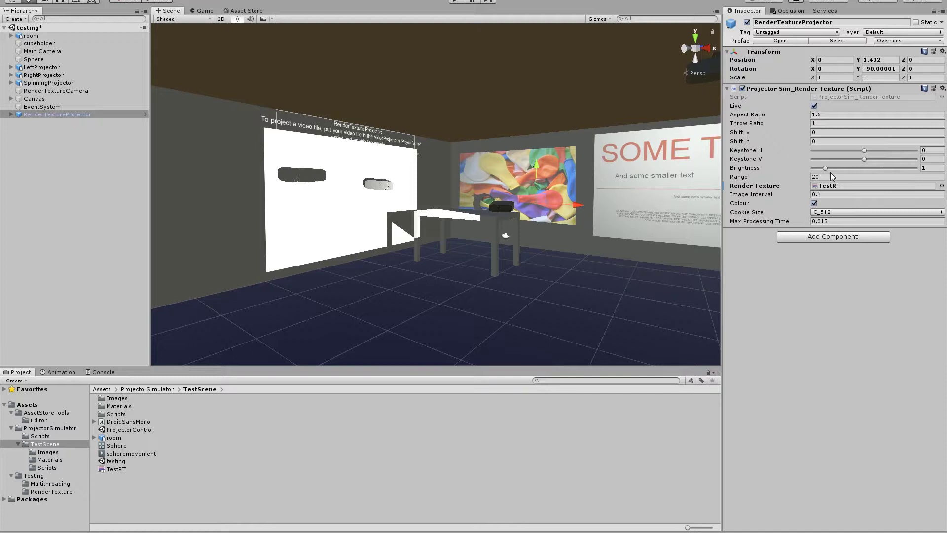
pyautogui.moveTo(824, 168); pyautogui.dragTo(837, 171)
pyautogui.click(460, 2)
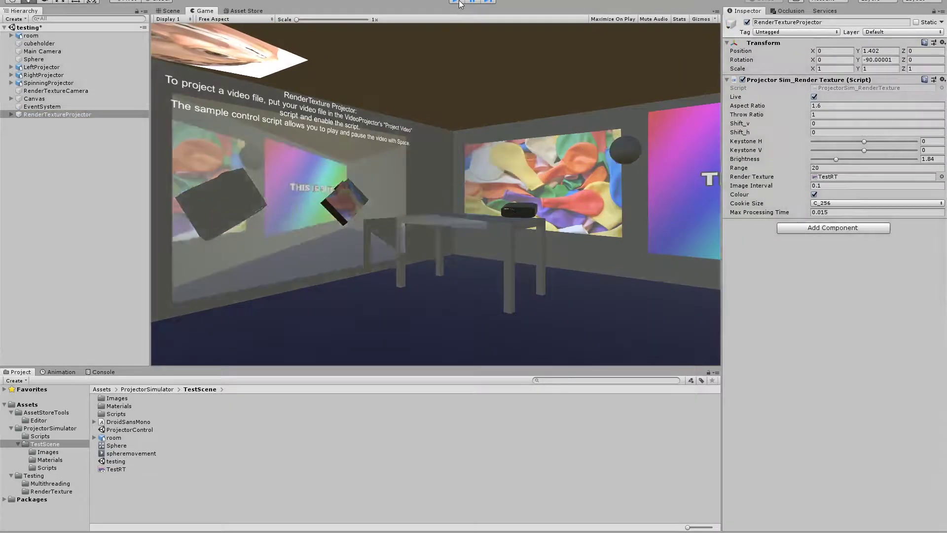
pyautogui.click(459, 2)
# Step: Replace RenderTextureProjector with a VideoProjector lowered to Y 1.336, and delete RenderTextureCamera
pyautogui.click(68, 114)
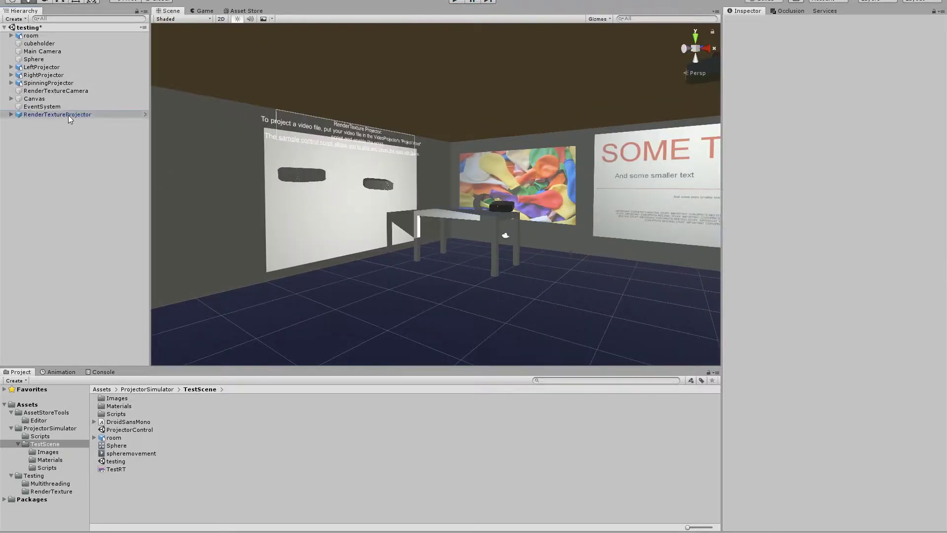
pyautogui.press('Delete')
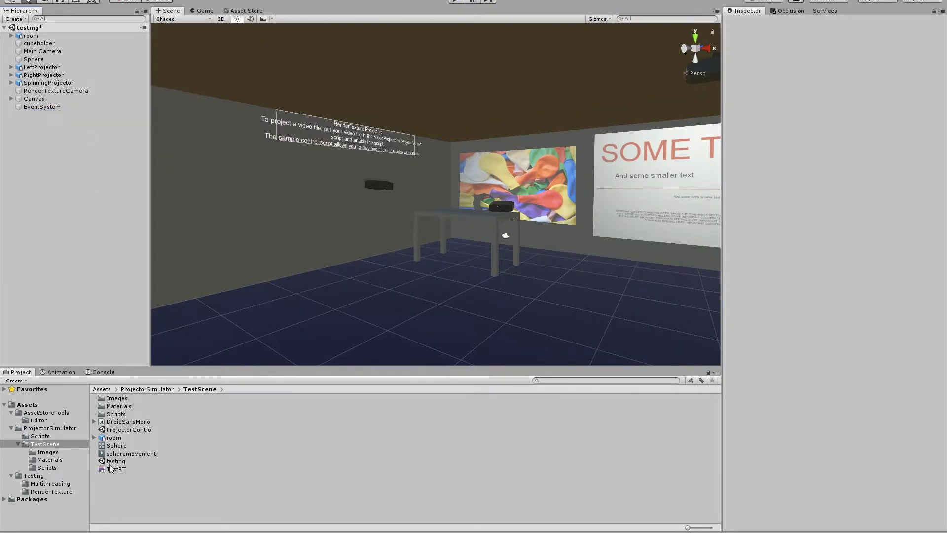
pyautogui.moveTo(149, 439); pyautogui.dragTo(110, 230)
pyautogui.moveTo(539, 74); pyautogui.dragTo(526, 215)
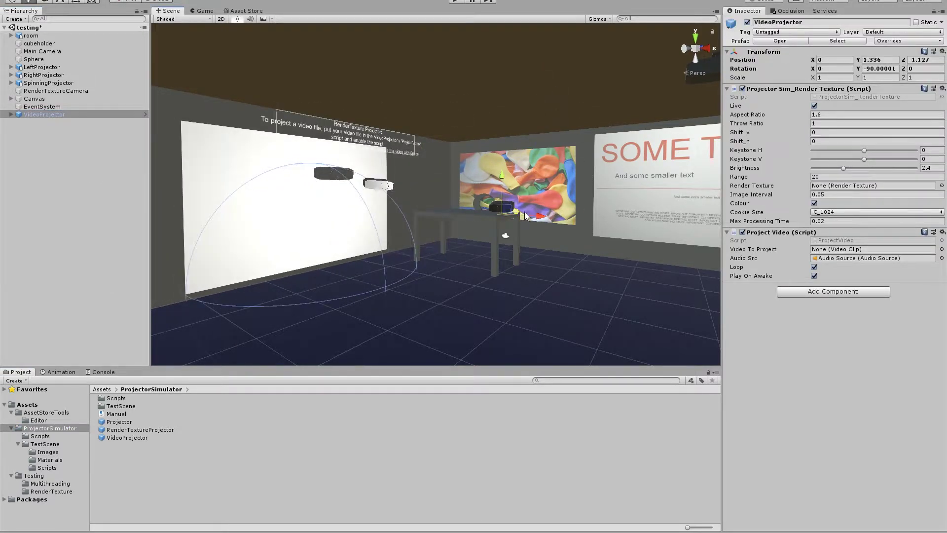
pyautogui.click(43, 91)
pyautogui.press('Delete')
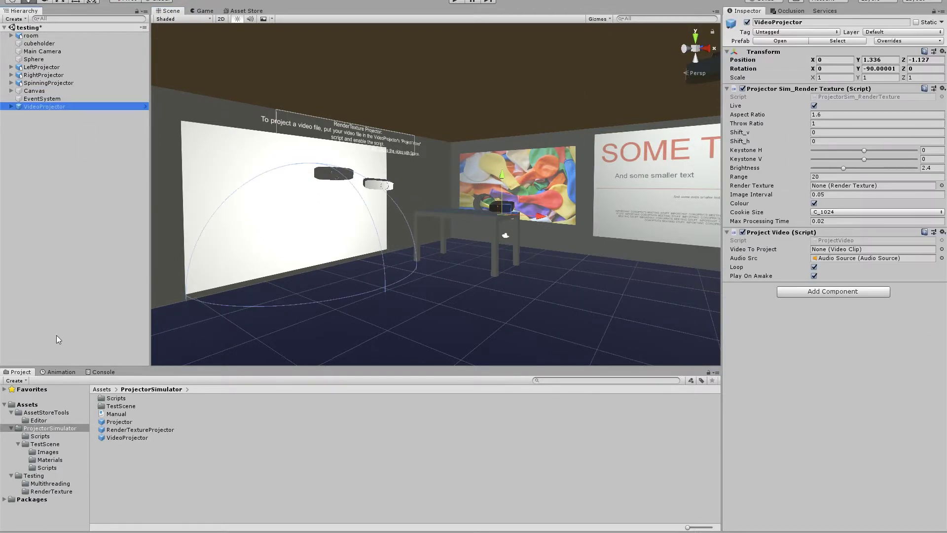
# Step: Give the VideoProjector the Big Buck Bunny clip and TestRT render texture, and run the scene
pyautogui.click(51, 492)
pyautogui.moveTo(152, 399); pyautogui.dragTo(811, 272)
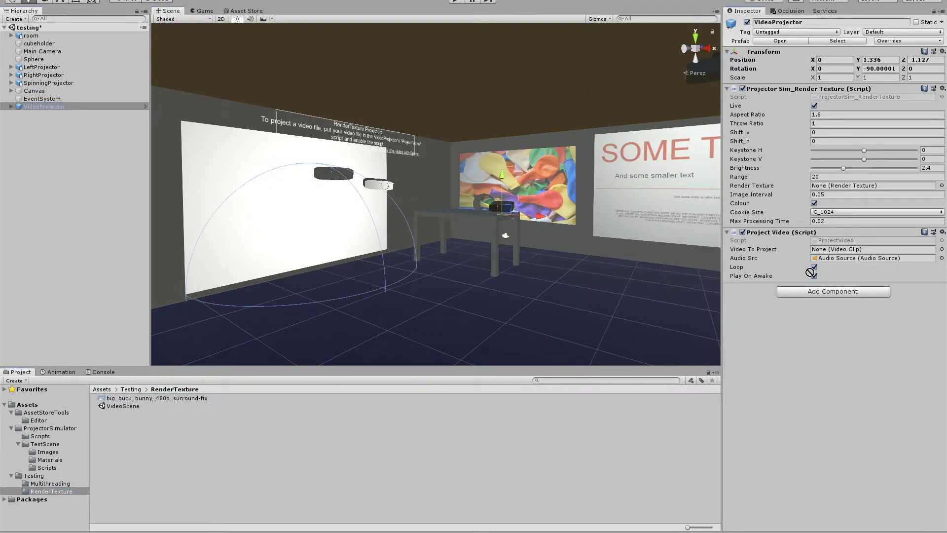
pyautogui.click(456, 3)
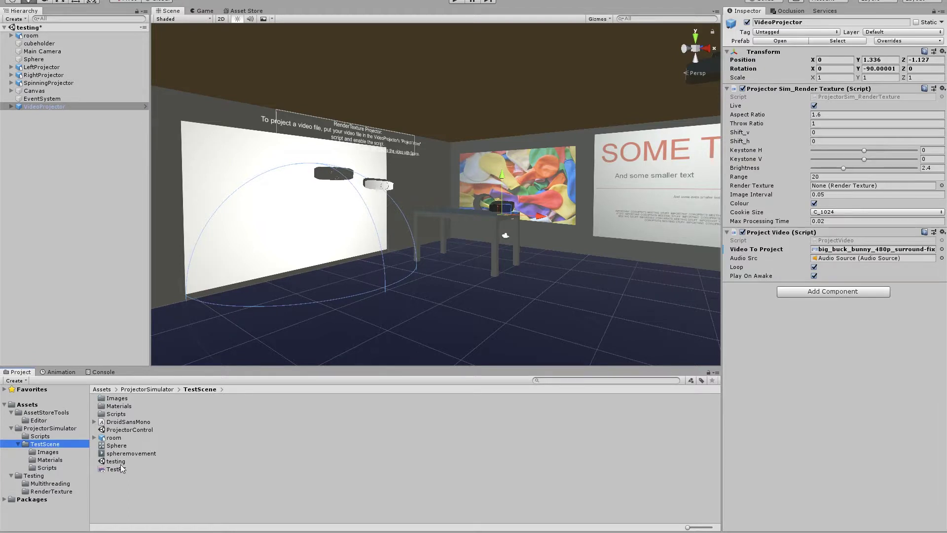
pyautogui.moveTo(120, 468); pyautogui.dragTo(814, 221)
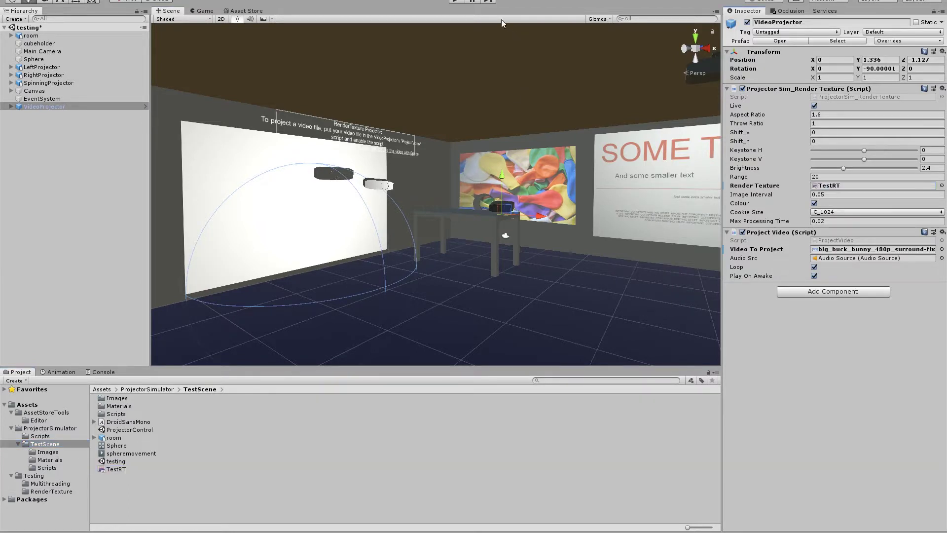
pyautogui.click(459, 2)
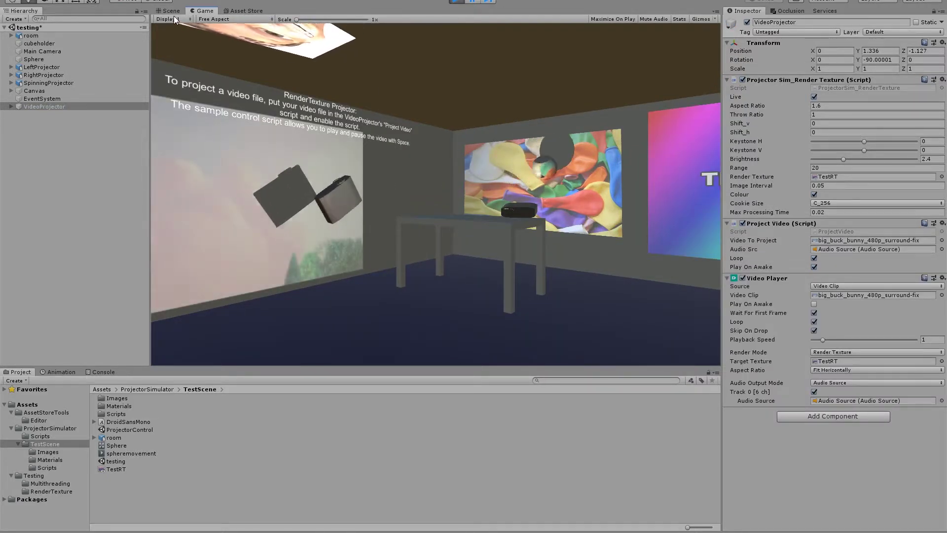
# Step: Orbit the running game view toward the video projector and its projected screen
pyautogui.hotkey('ctrl', '1')
pyautogui.moveTo(467, 187); pyautogui.dragTo(100, 121, button='right')
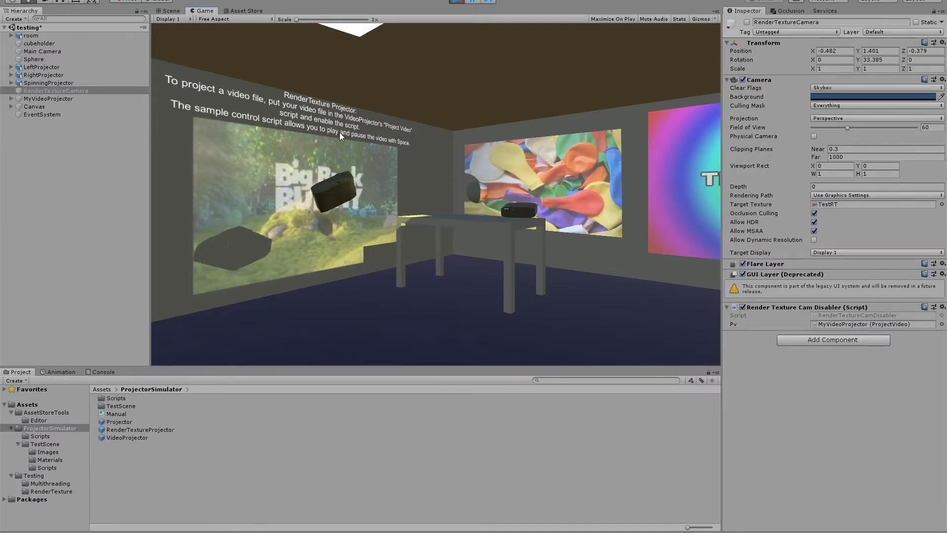
# Step: Select MyVideoProjector and locate the Audio Source assigned to its Audio Src field
pyautogui.click(55, 98)
pyautogui.click(841, 250)
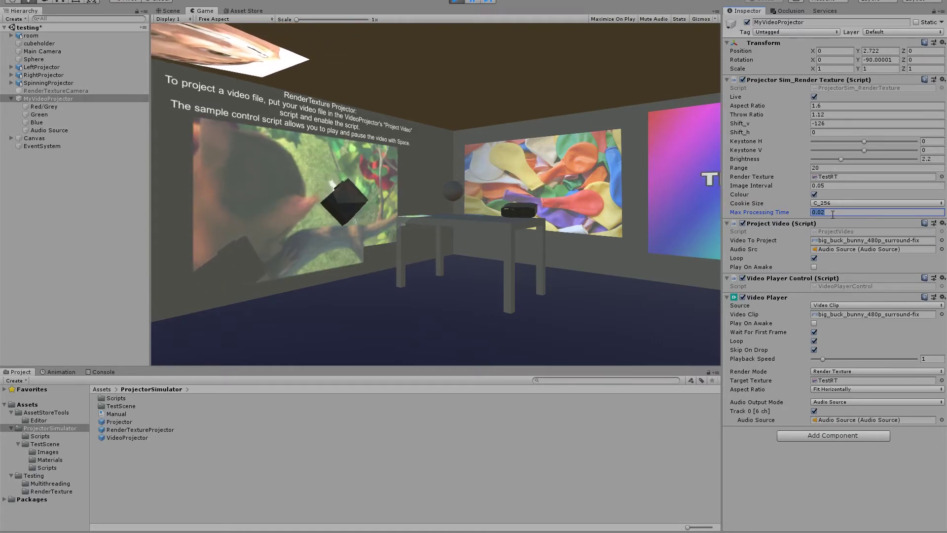
# Step: Open the Console and read the cookie-resolution warning's stack trace
pyautogui.click(100, 372)
pyautogui.click(119, 412)
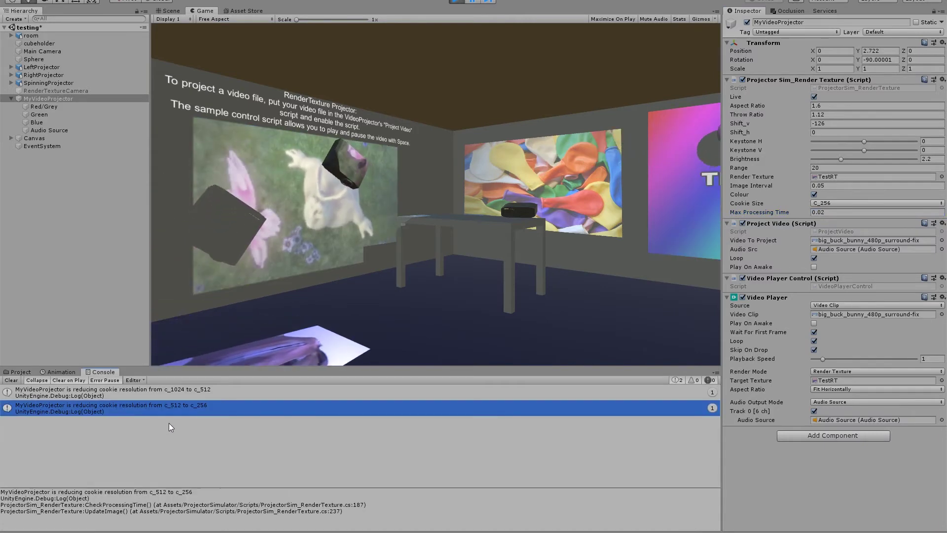